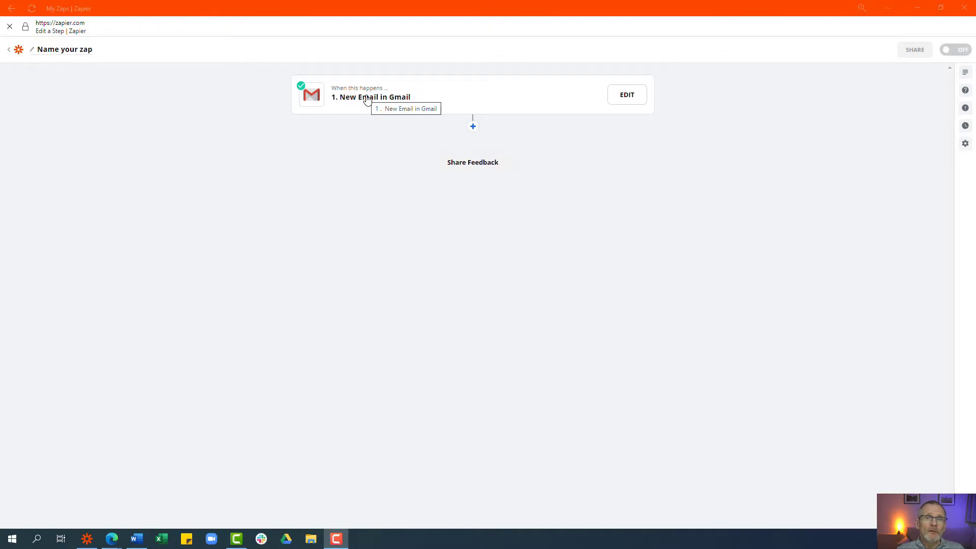
pyautogui.click(136, 539)
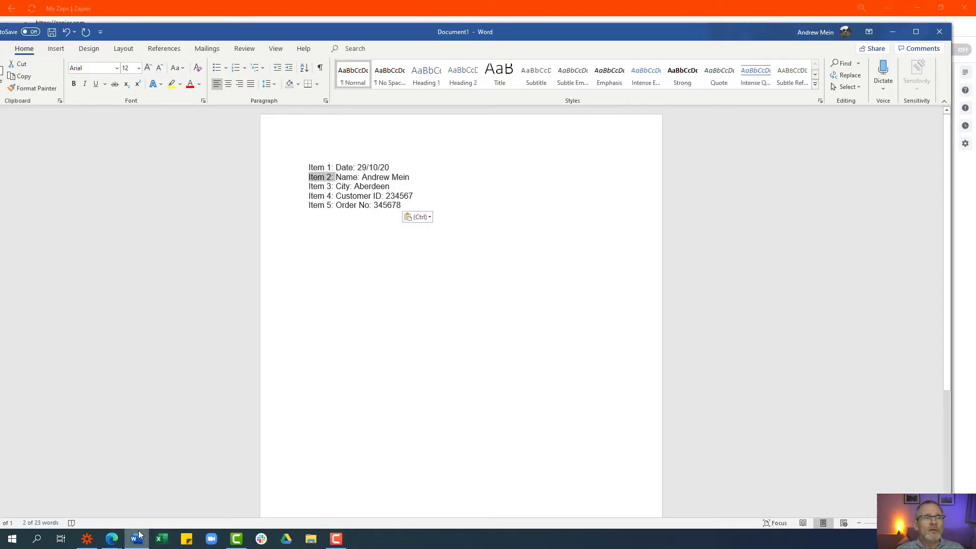
pyautogui.click(335, 251)
pyautogui.moveTo(307, 167); pyautogui.dragTo(342, 259)
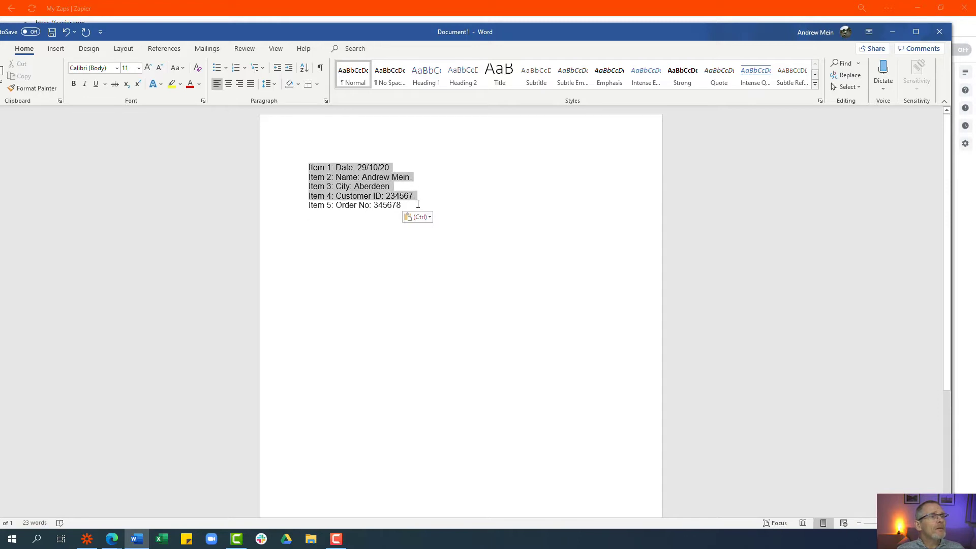
pyautogui.click(503, 267)
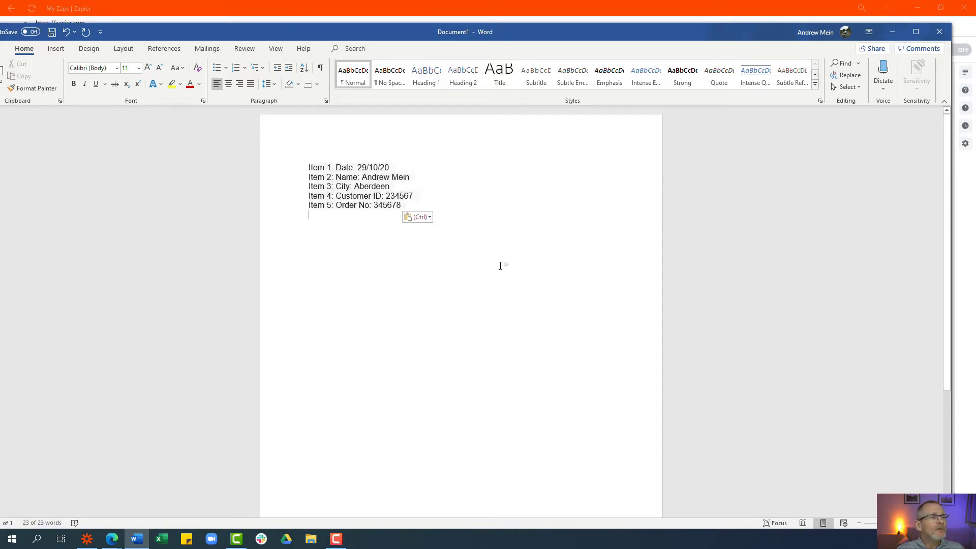
pyautogui.moveTo(335, 176); pyautogui.dragTo(409, 177)
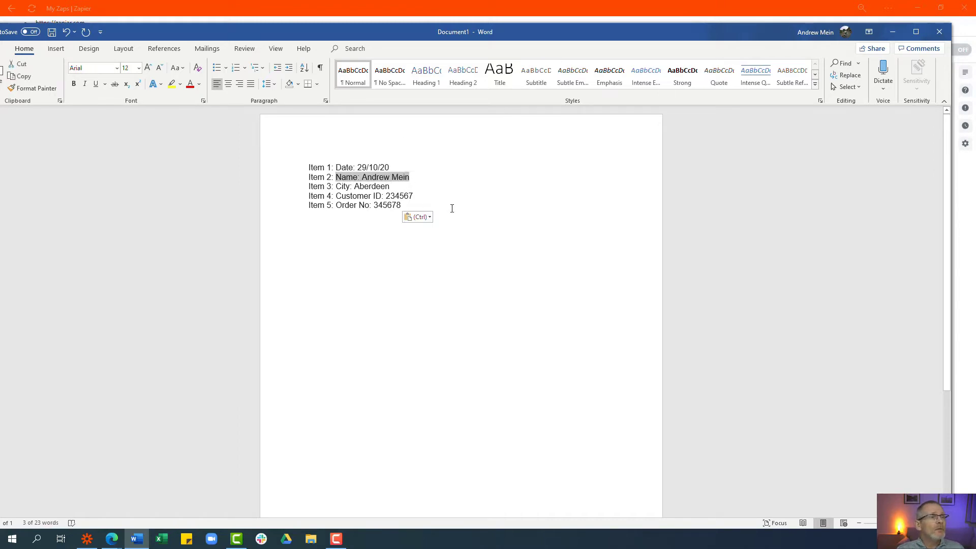
pyautogui.click(524, 275)
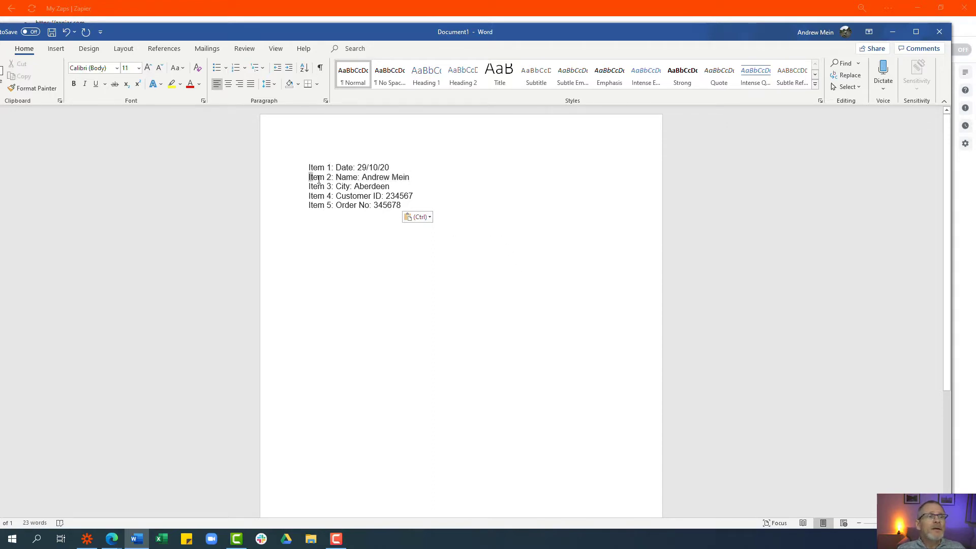
pyautogui.moveTo(309, 177); pyautogui.dragTo(332, 178)
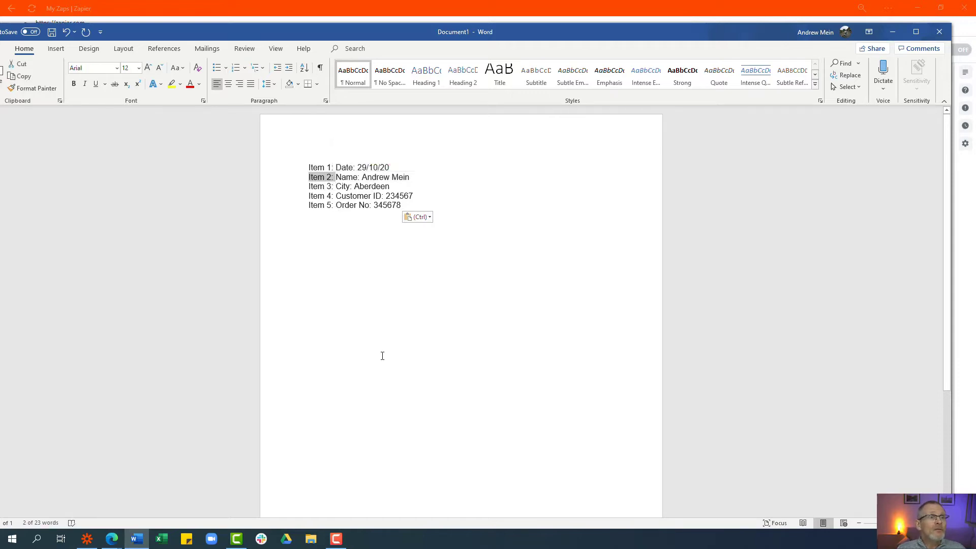
# Add a Formatter by Zapier step after the Gmail trigger using the Text event and Split Text transform
pyautogui.click(577, 8)
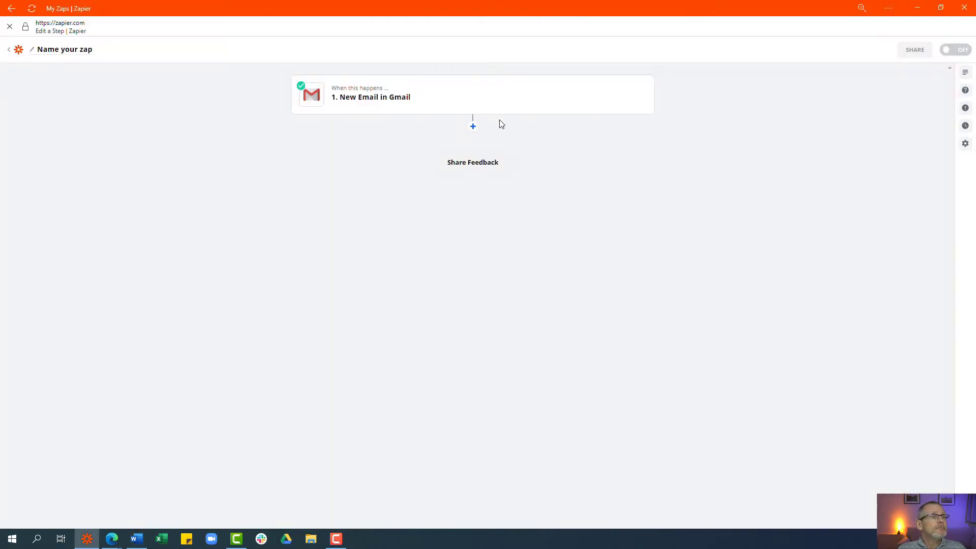
pyautogui.click(471, 125)
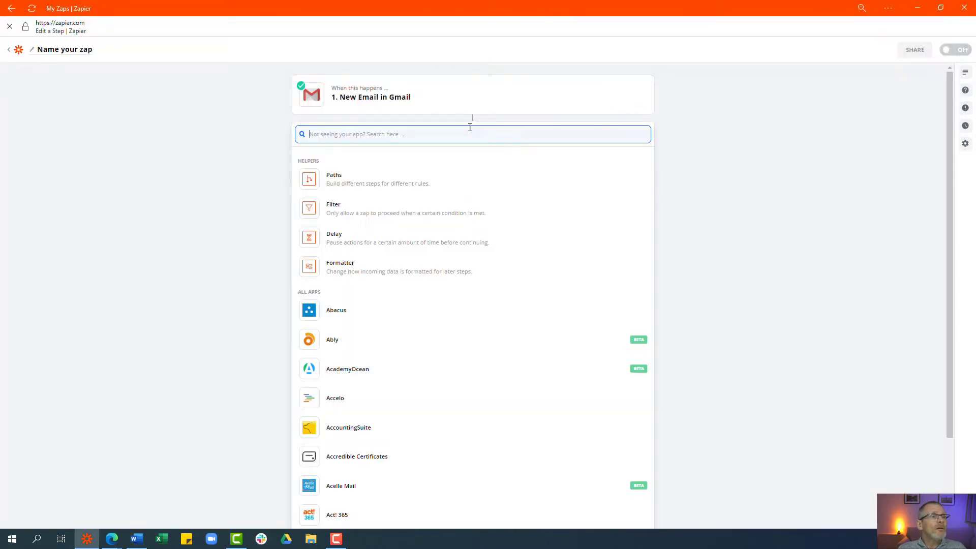
pyautogui.click(340, 267)
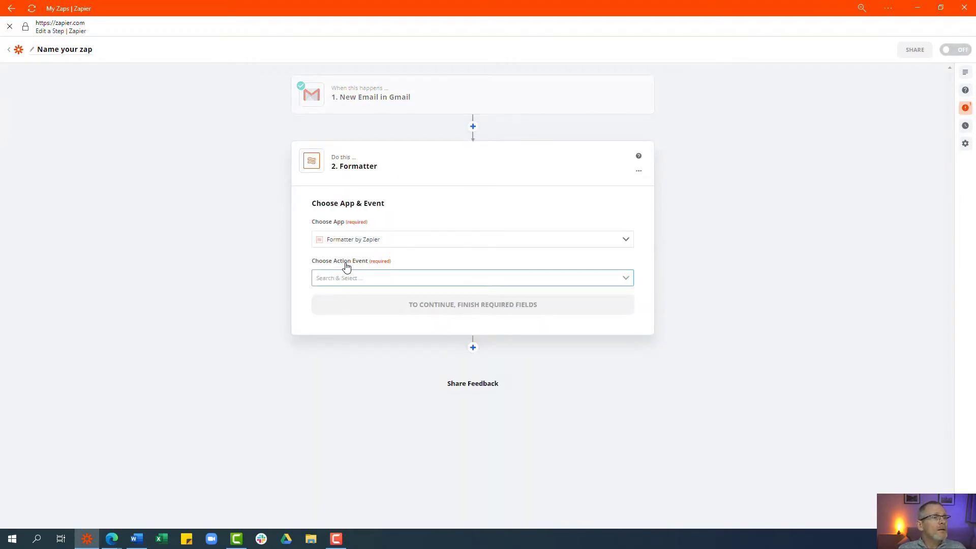
pyautogui.click(337, 277)
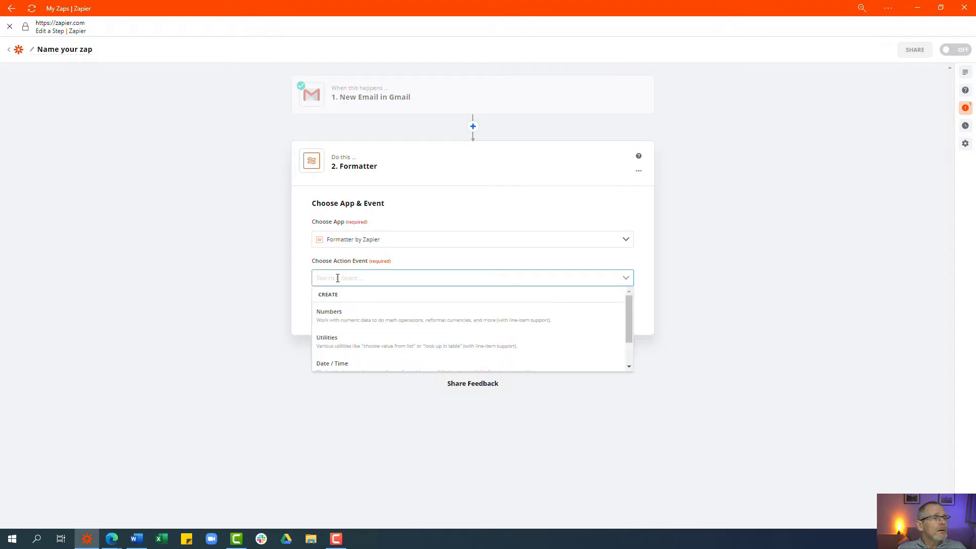
pyautogui.scroll(-1, 338, 358)
pyautogui.click(338, 364)
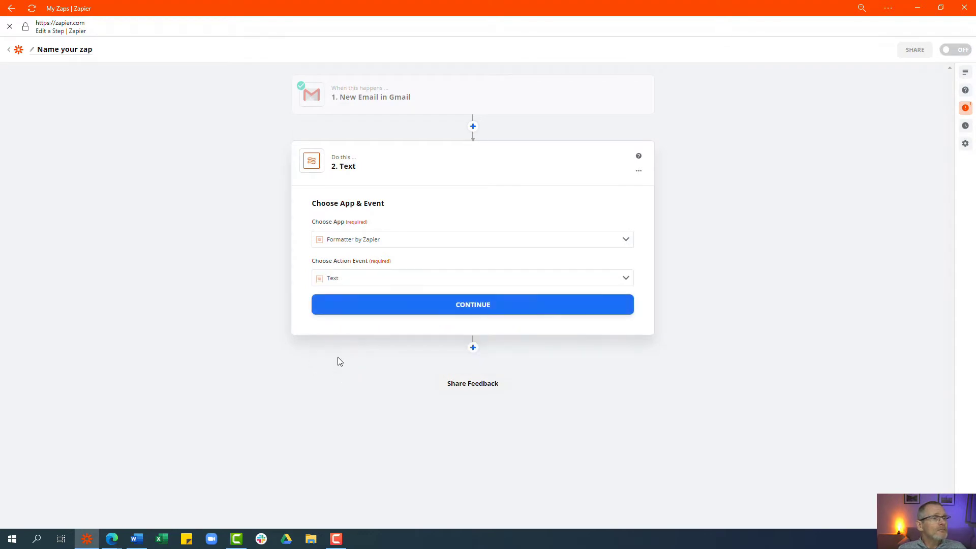
pyautogui.click(344, 306)
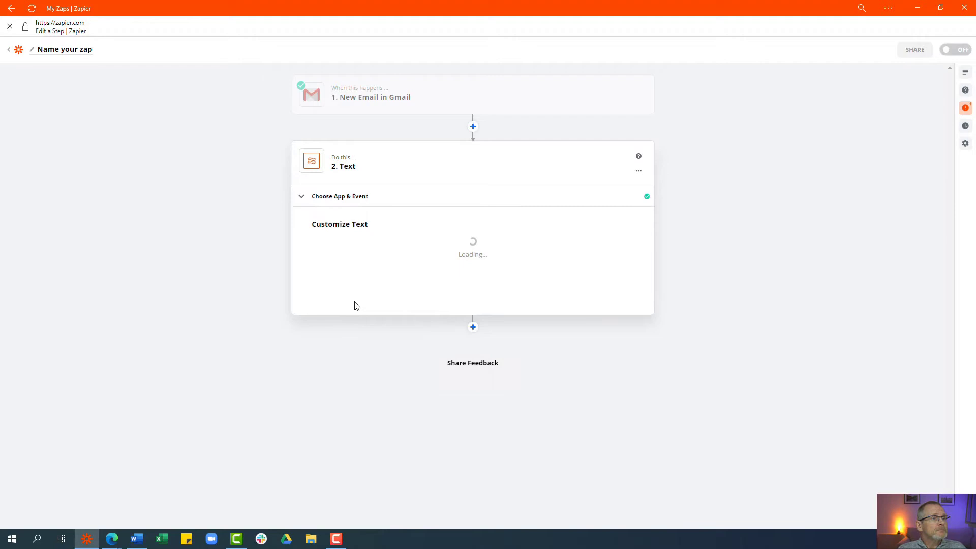
pyautogui.click(358, 254)
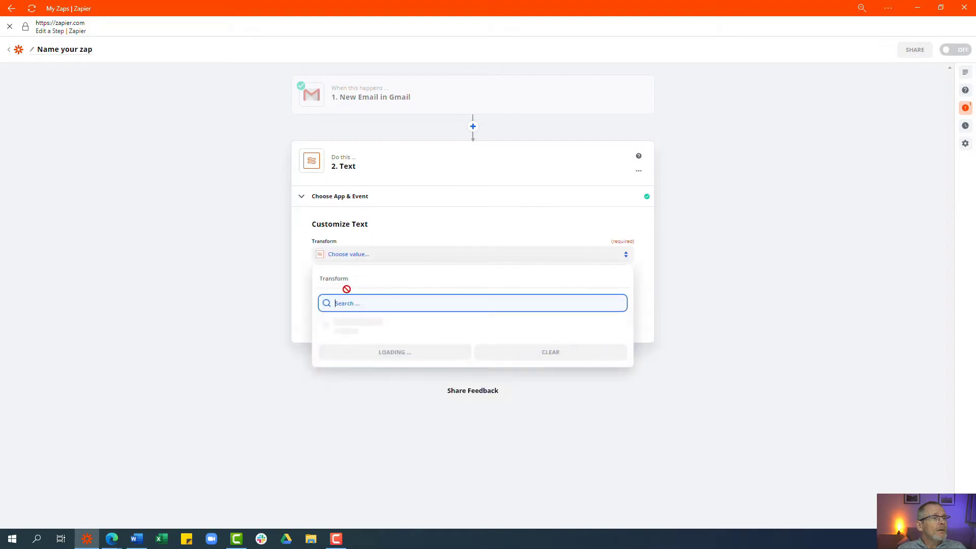
pyautogui.scroll(-3, 358, 397)
pyautogui.scroll(-3, 358, 404)
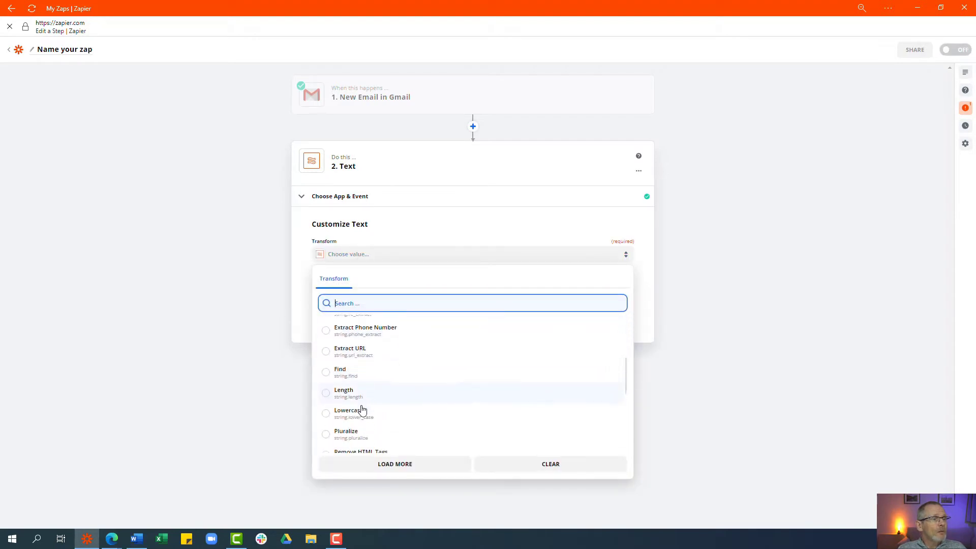
pyautogui.scroll(-3, 358, 408)
pyautogui.scroll(-2, 362, 410)
pyautogui.click(347, 406)
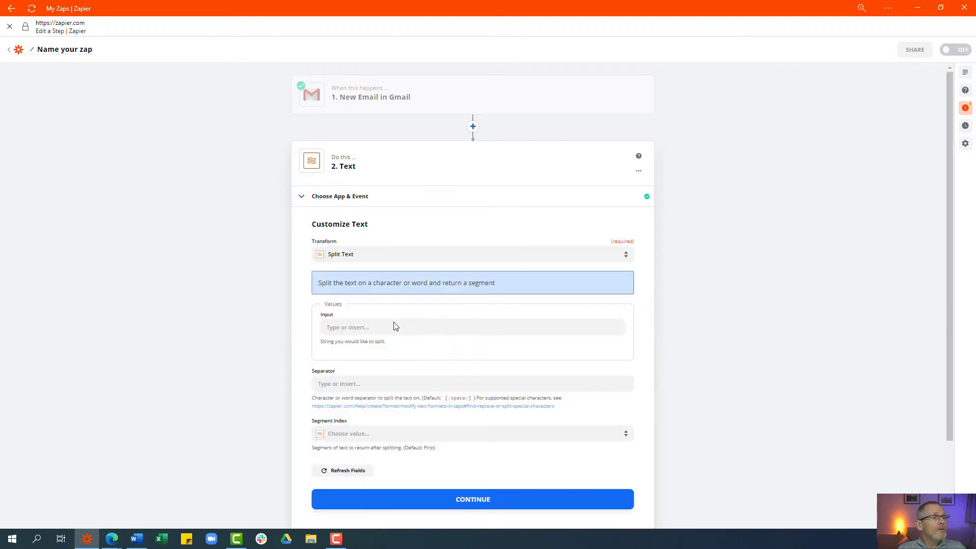
# Split '1. Body Plain' at separator 'Item 2:', keep the Last segment, and continue
pyautogui.click(391, 326)
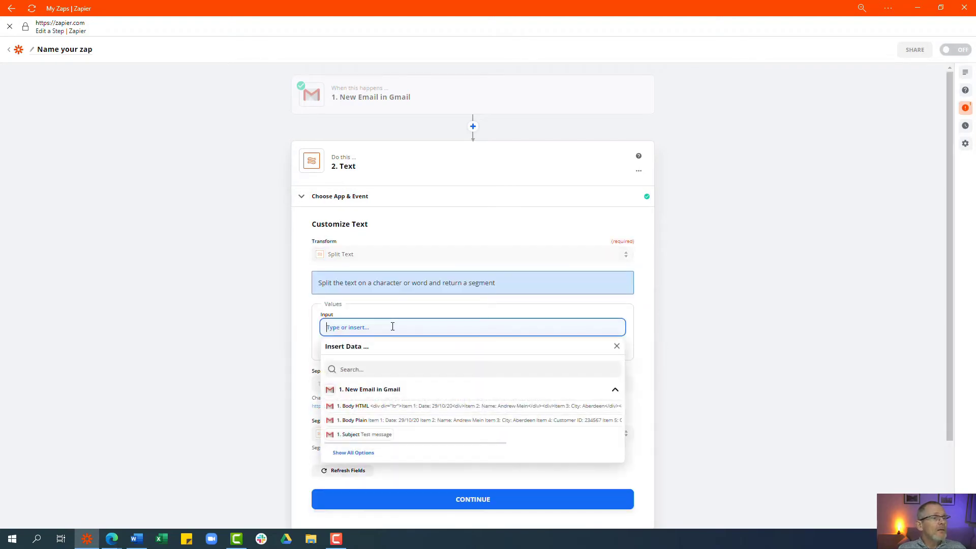
pyautogui.click(370, 420)
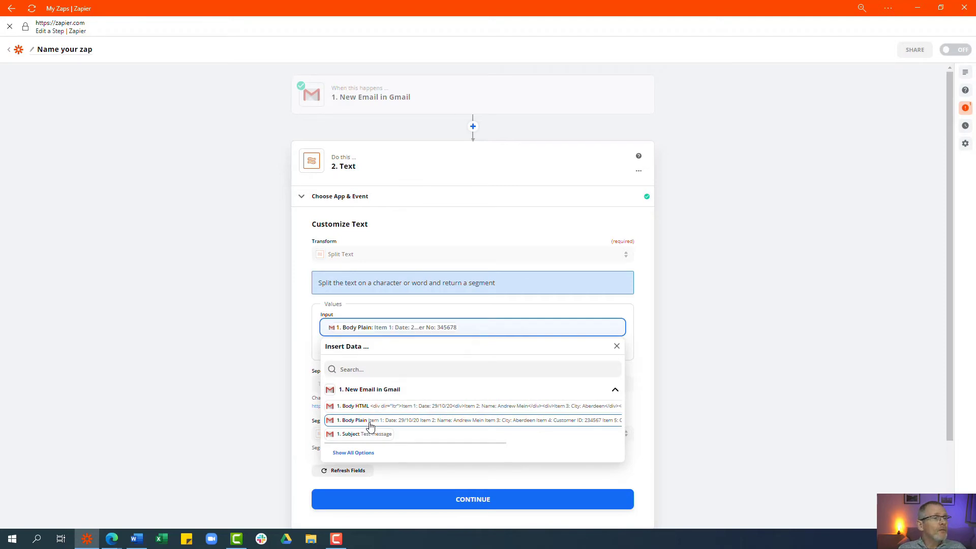
pyautogui.click(641, 472)
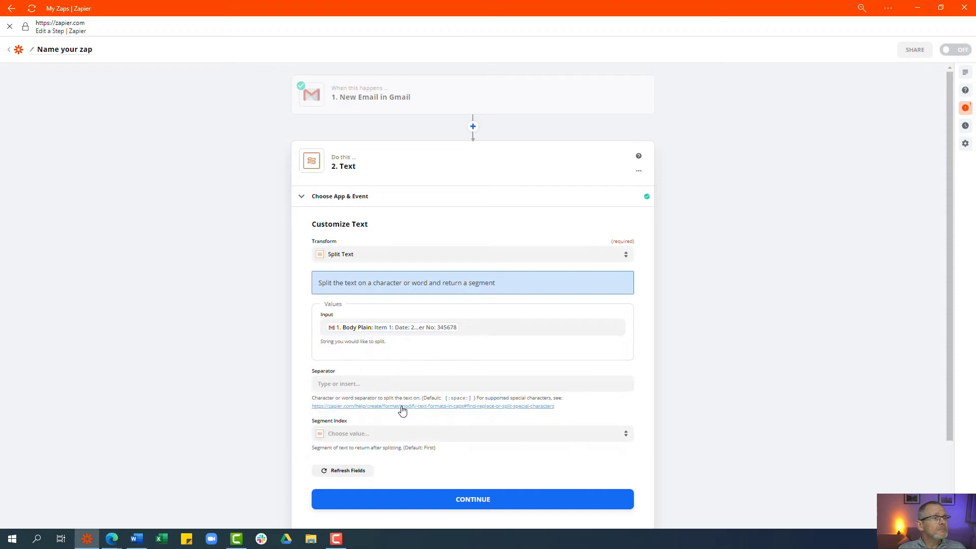
pyautogui.click(364, 382)
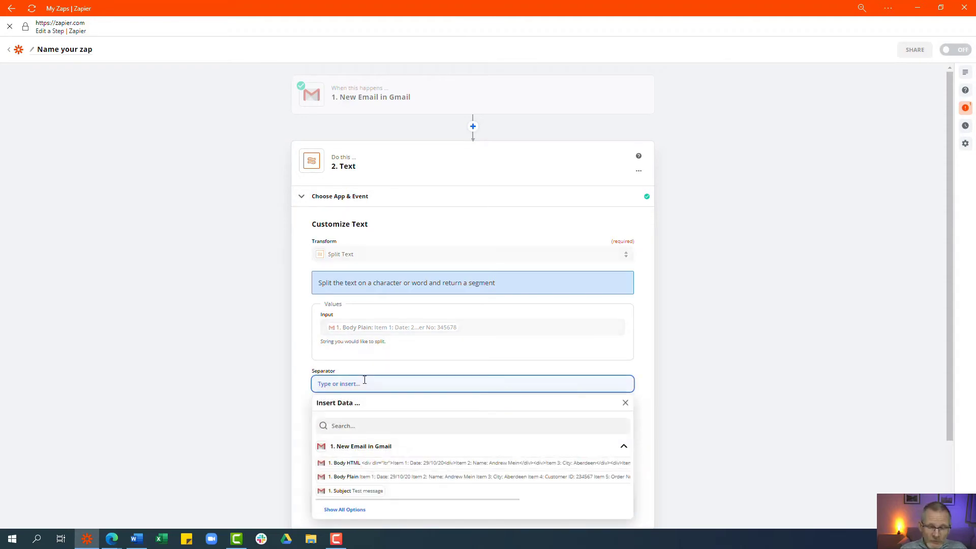
pyautogui.write('[Item')
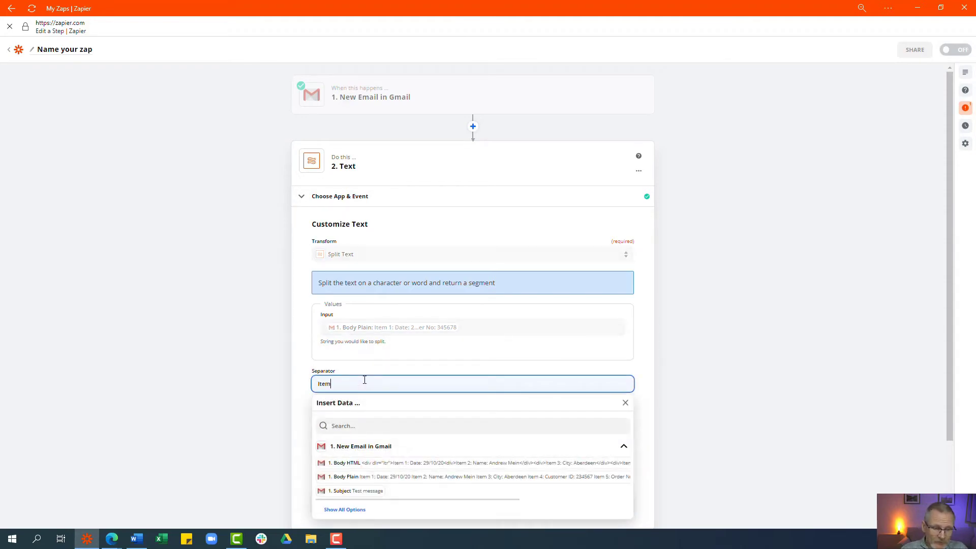
pyautogui.write(' 2')
pyautogui.write(':')
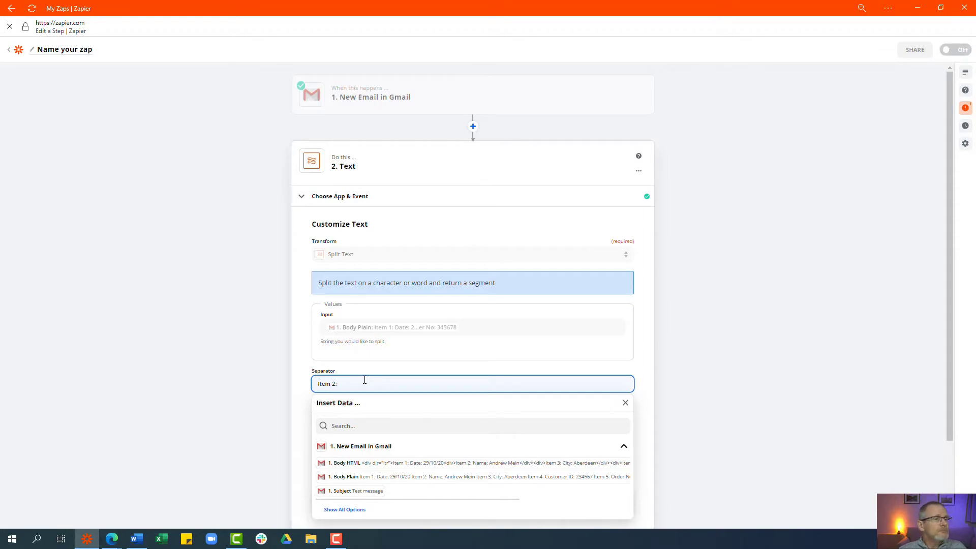
pyautogui.click(290, 367)
pyautogui.scroll(-2, 375, 372)
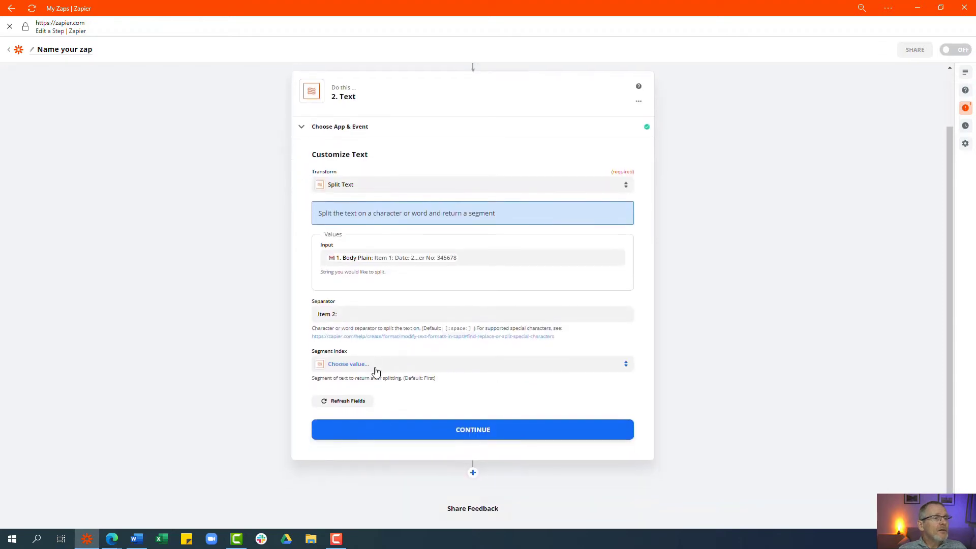
pyautogui.click(375, 367)
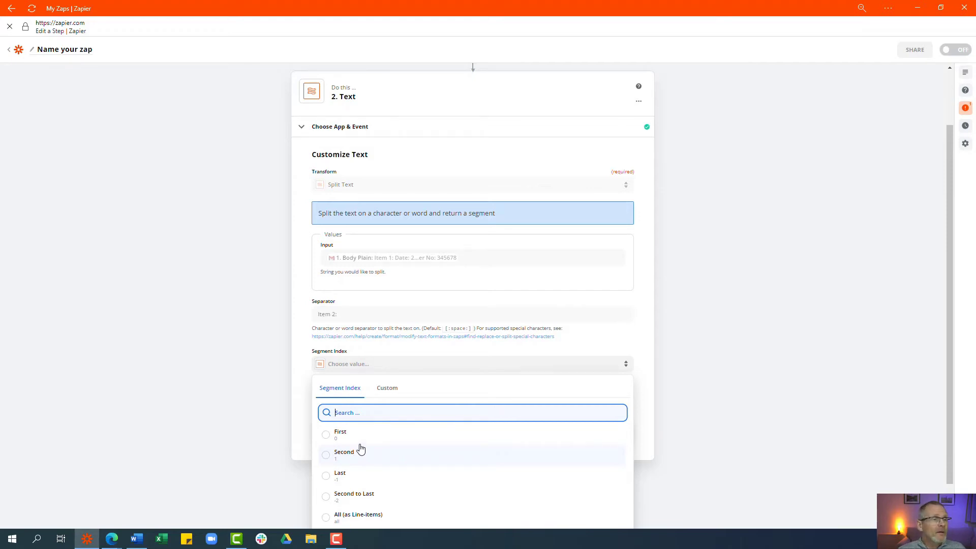
pyautogui.click(346, 475)
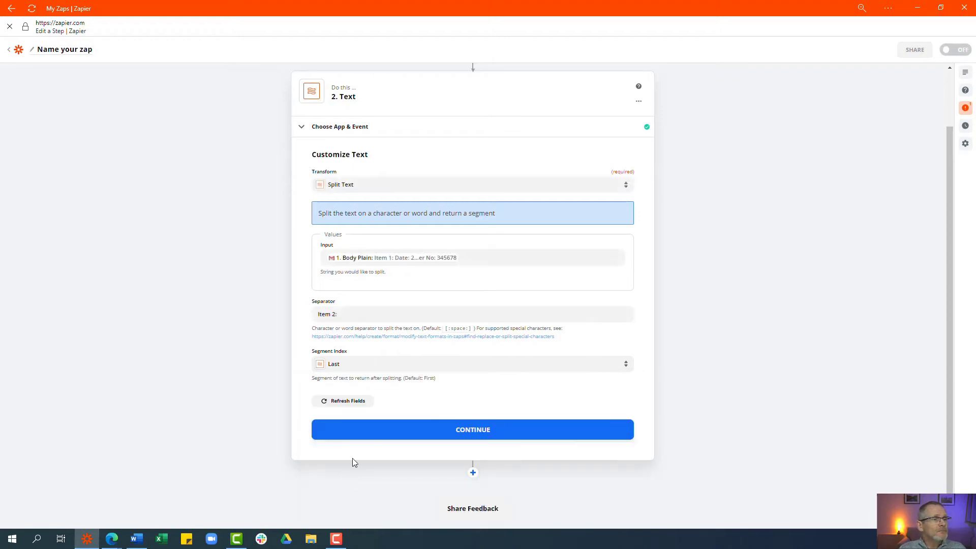
pyautogui.click(398, 432)
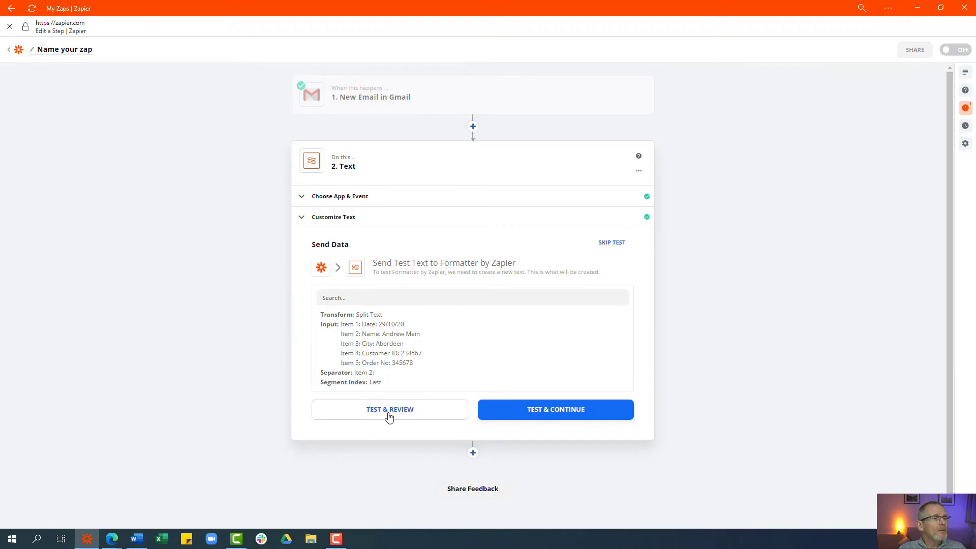
# Test step 2 and check that its output begins at the name
pyautogui.click(390, 409)
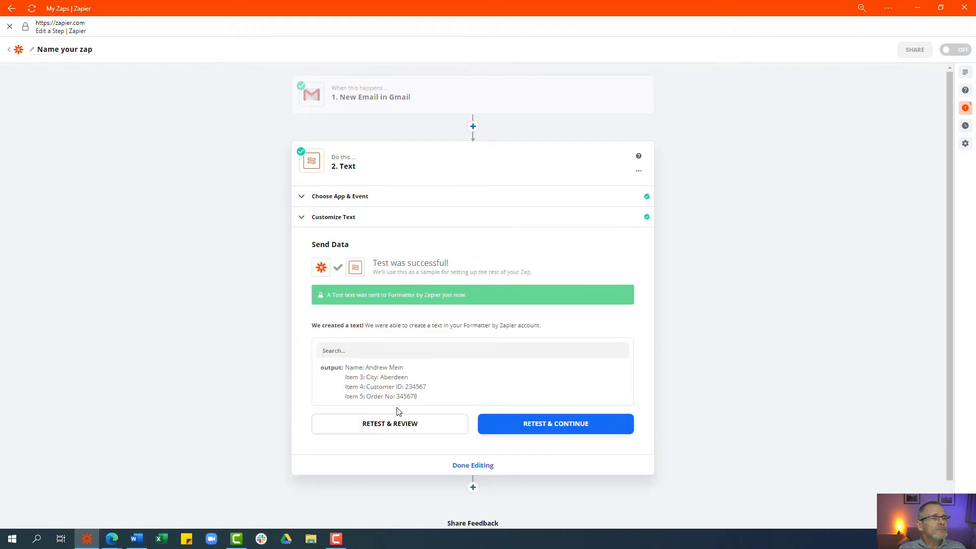
pyautogui.moveTo(346, 367); pyautogui.dragTo(429, 408)
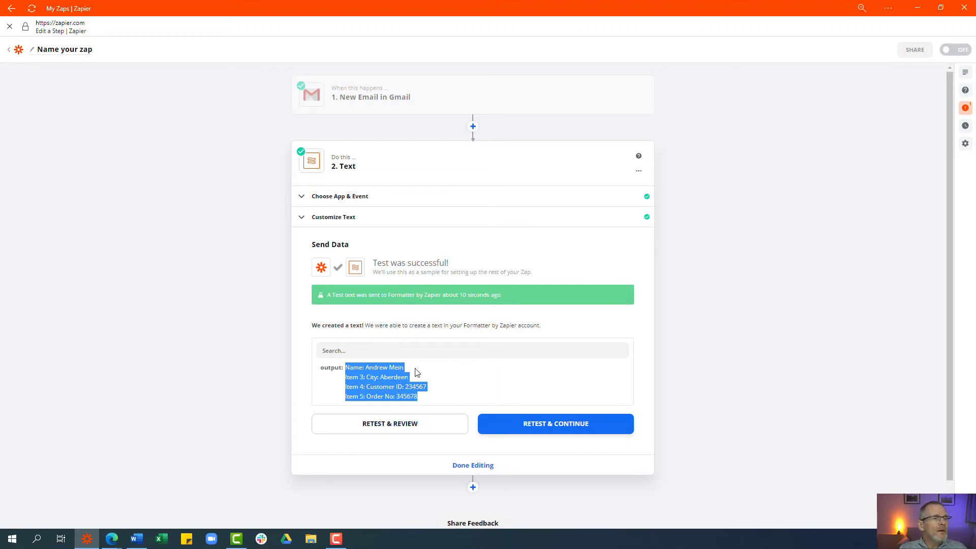
pyautogui.click(402, 368)
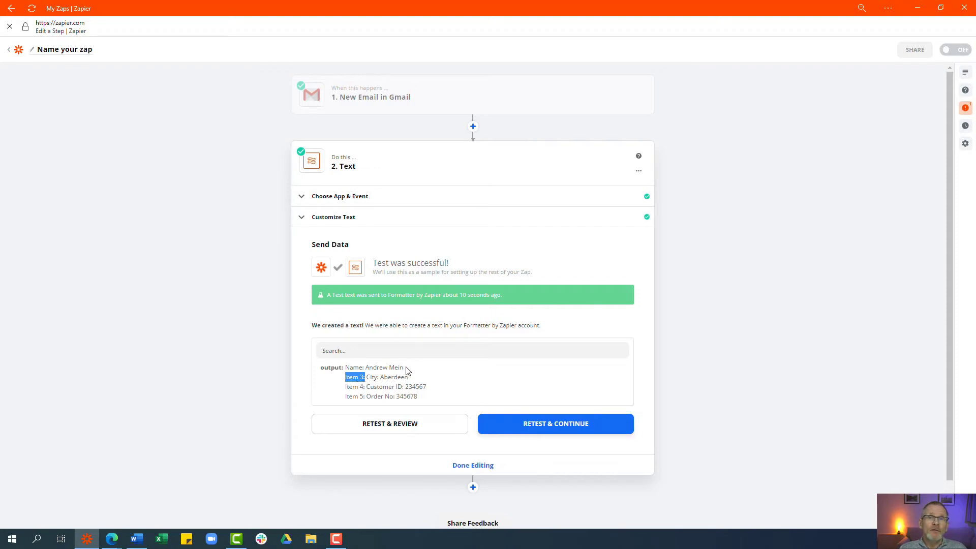
# Add a third Formatter by Zapier step after step 2 using the Text event and Split Text
pyautogui.click(473, 487)
pyautogui.scroll(-5, 351, 306)
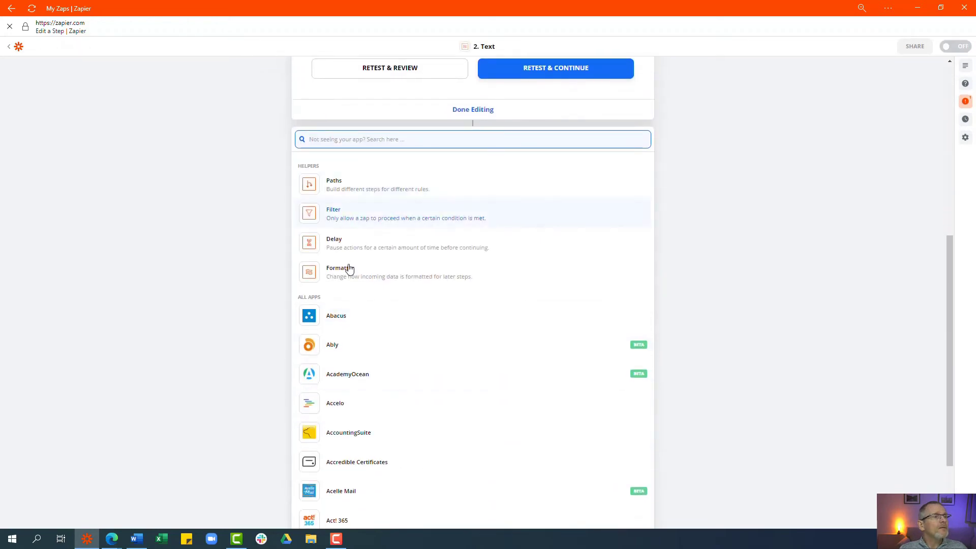
pyautogui.click(349, 269)
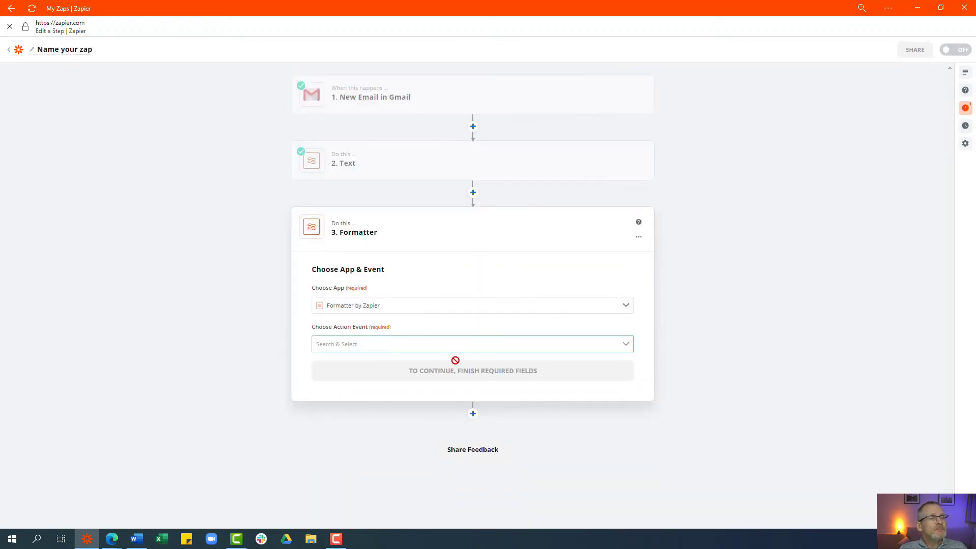
pyautogui.click(376, 344)
pyautogui.scroll(-1, 342, 423)
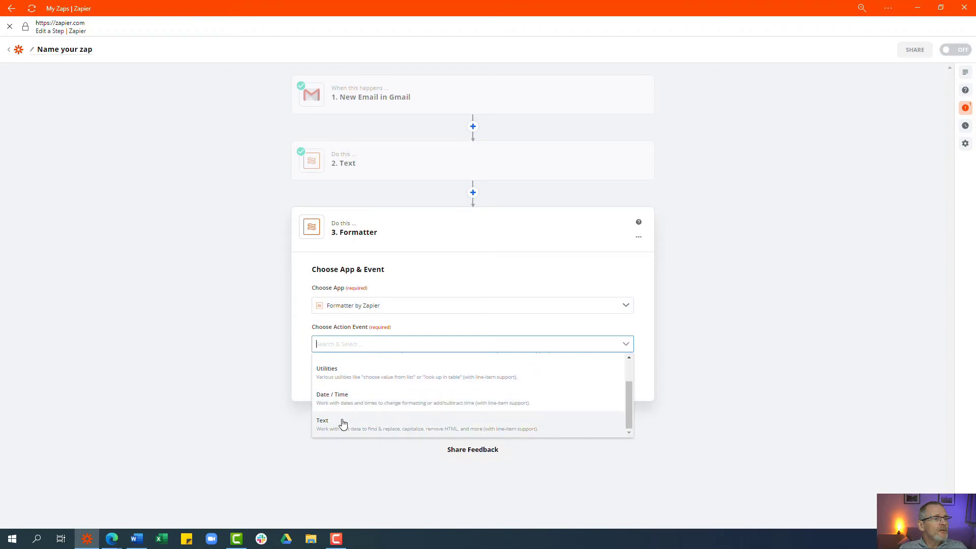
pyautogui.click(341, 425)
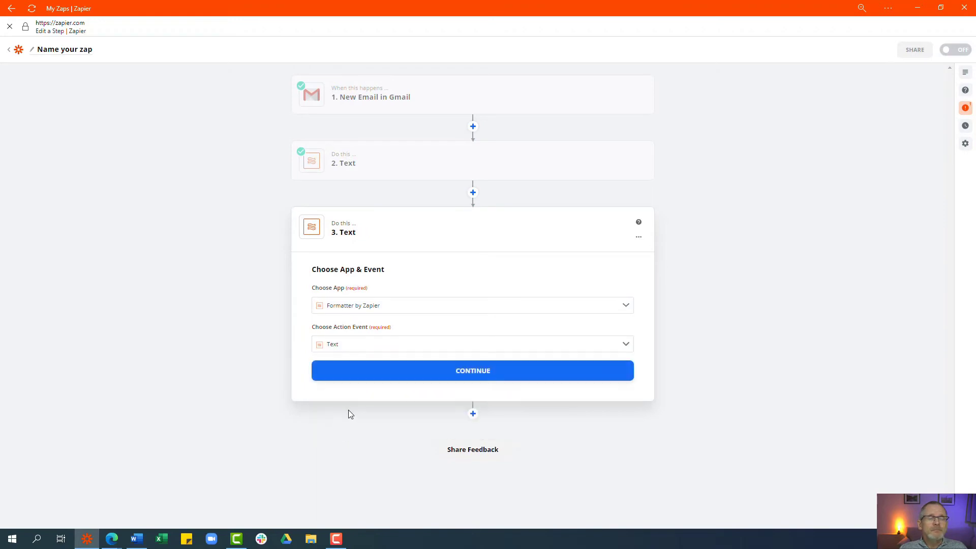
pyautogui.click(360, 371)
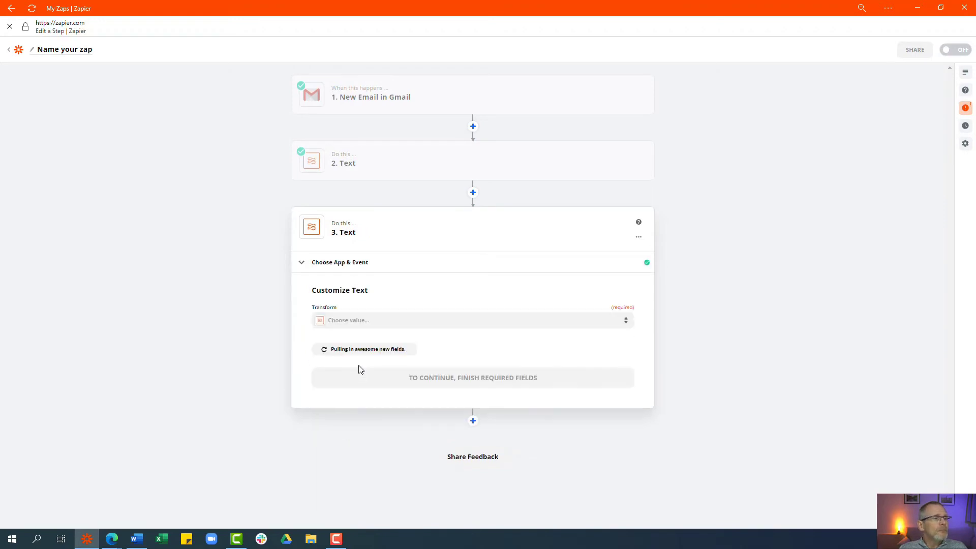
pyautogui.click(358, 320)
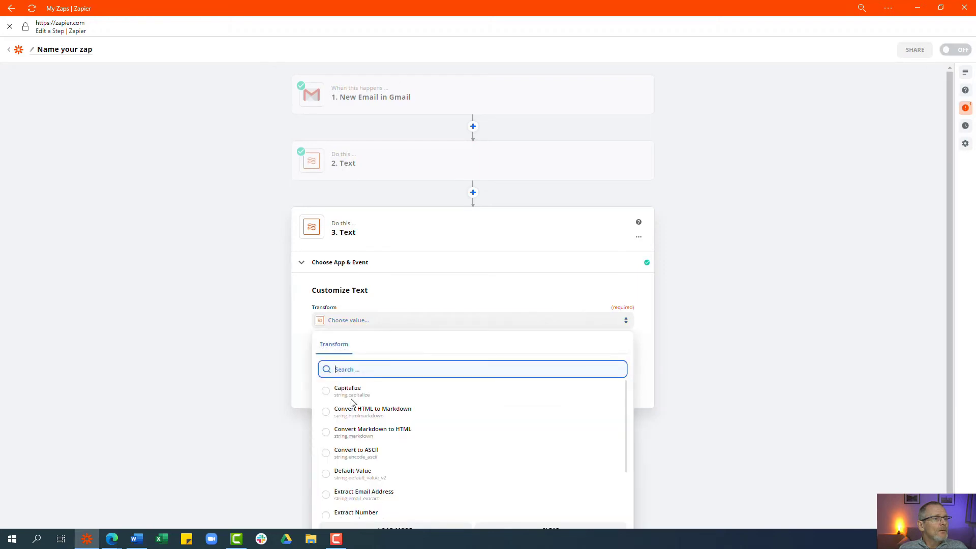
pyautogui.scroll(-3, 357, 442)
pyautogui.scroll(-4, 357, 466)
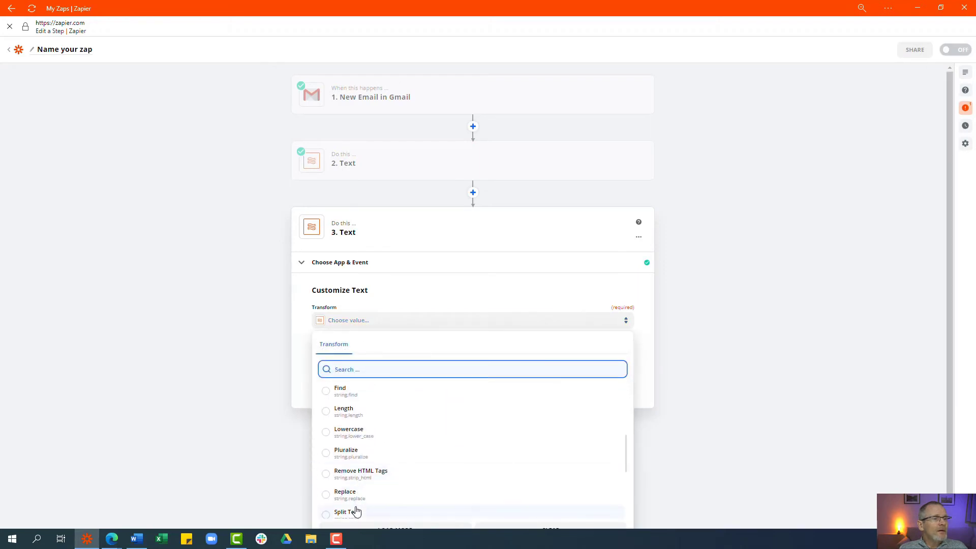
pyautogui.click(354, 499)
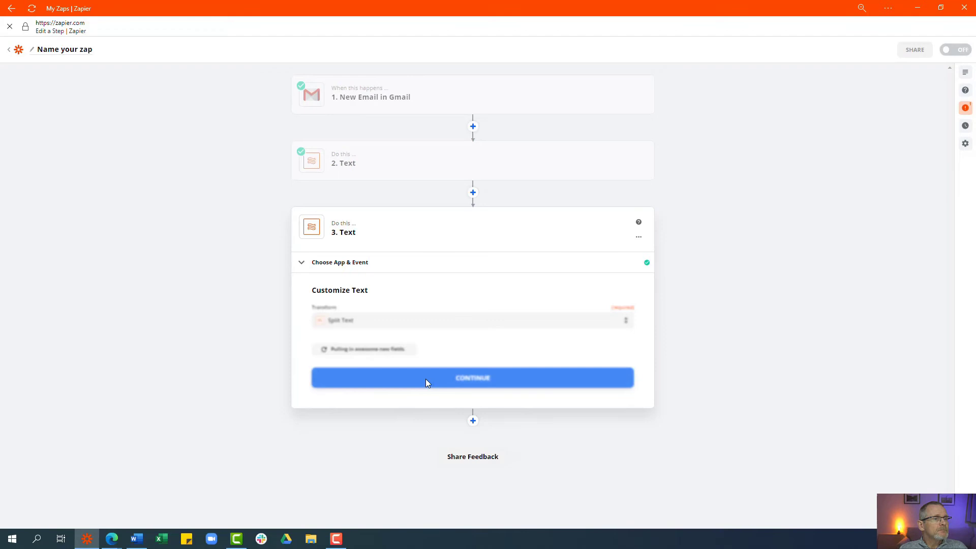
# Split step 2's '2. Body Plain' at 'Item 3:', return the First segment, and continue
pyautogui.click(425, 379)
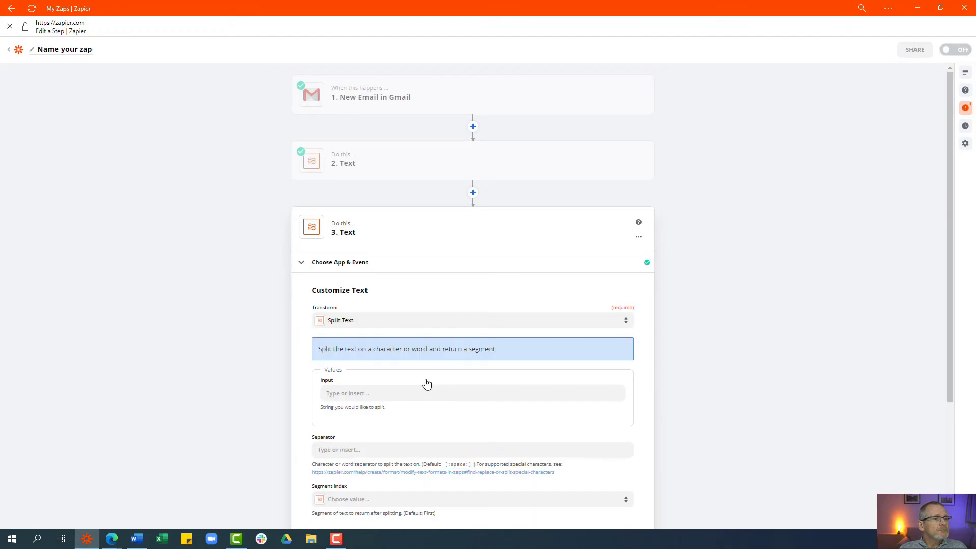
pyautogui.click(383, 394)
pyautogui.scroll(-1, 381, 423)
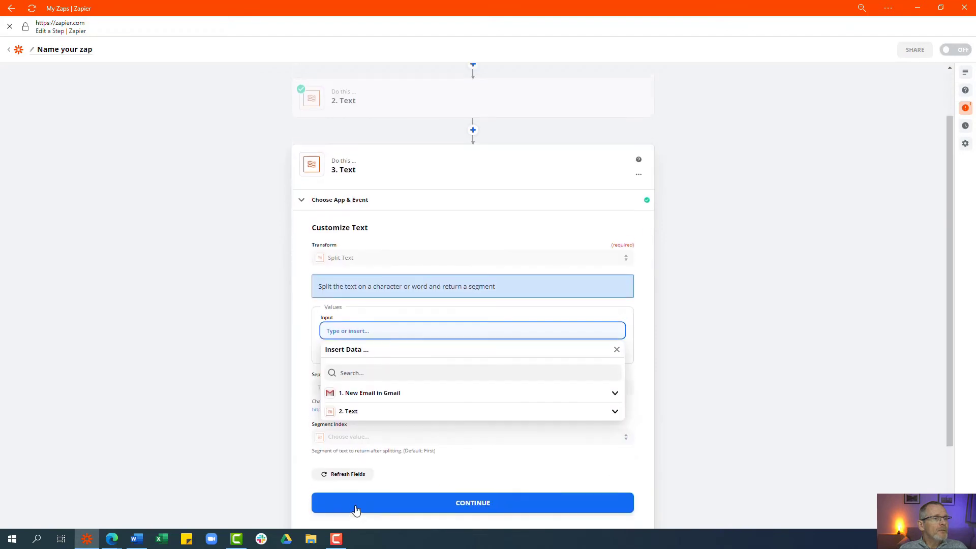
pyautogui.click(351, 404)
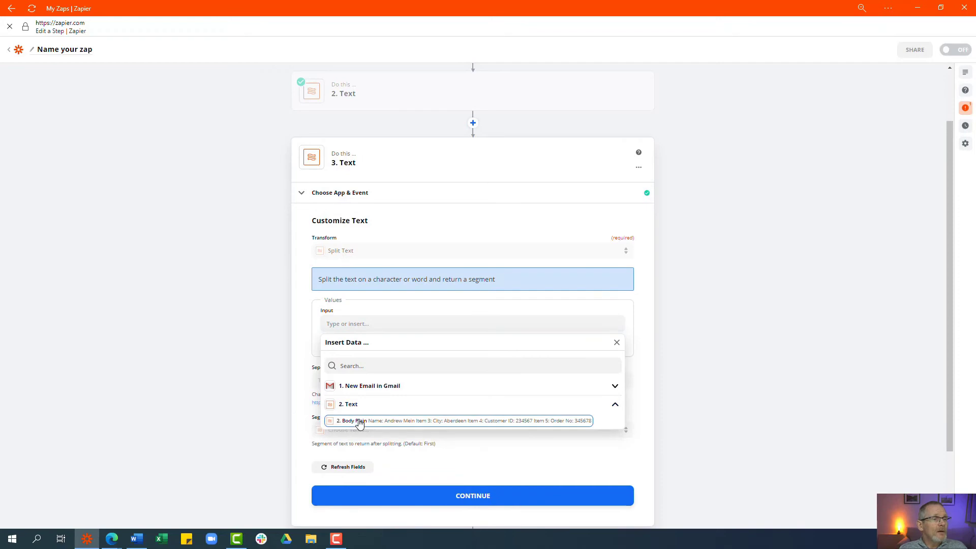
pyautogui.click(358, 421)
pyautogui.click(667, 409)
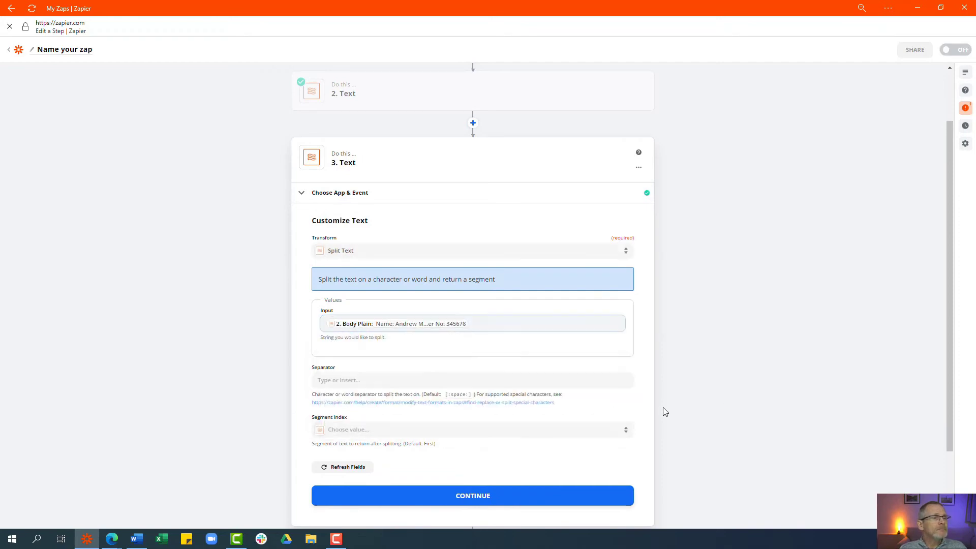
pyautogui.scroll(-2, 534, 397)
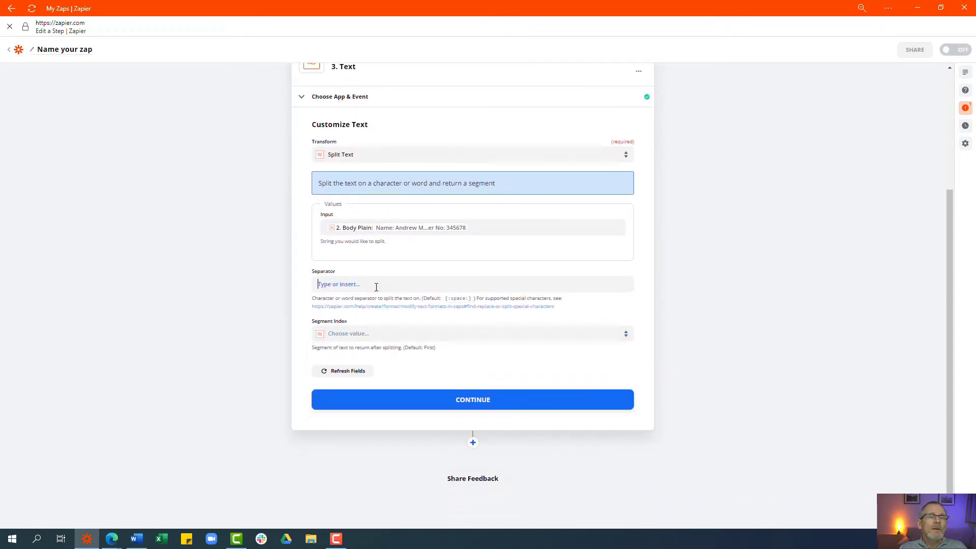
pyautogui.click(375, 286)
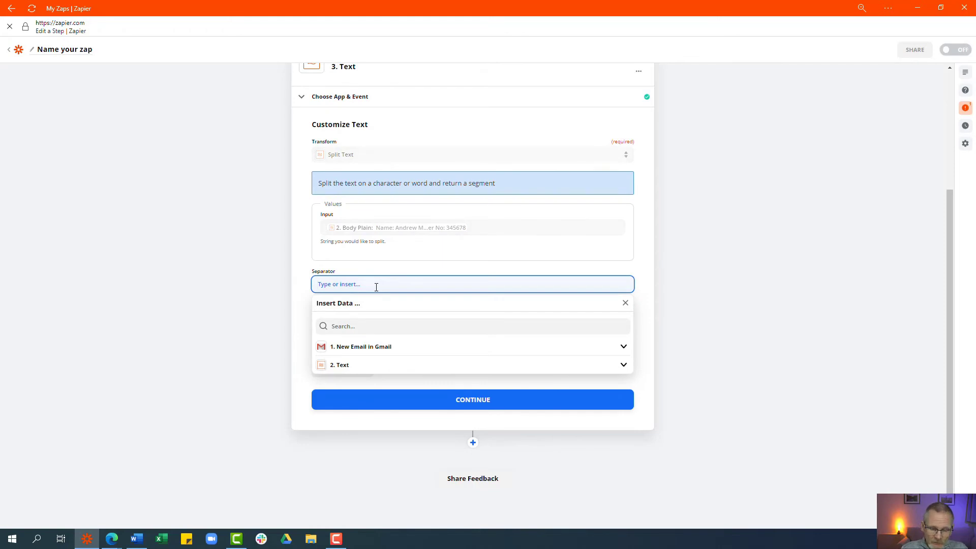
pyautogui.write('|te')
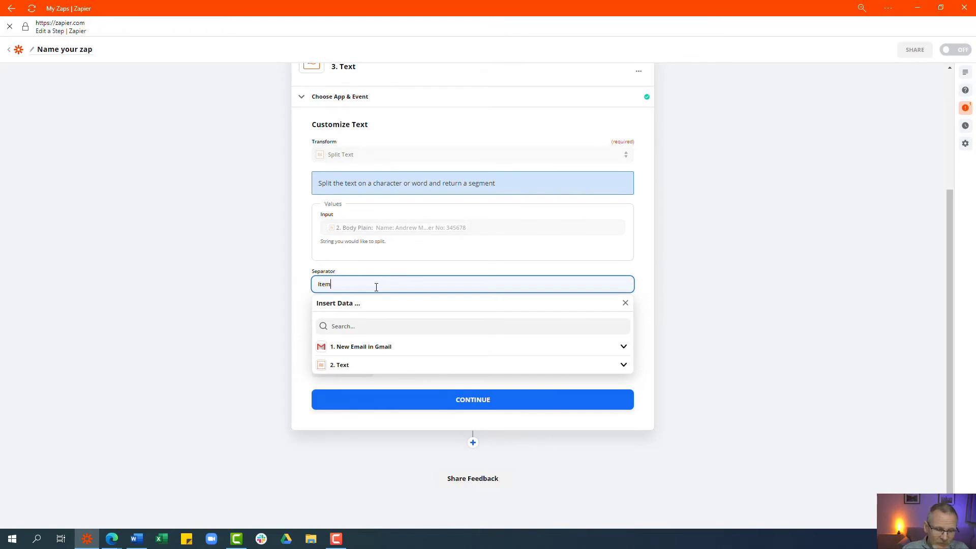
pyautogui.write(':')
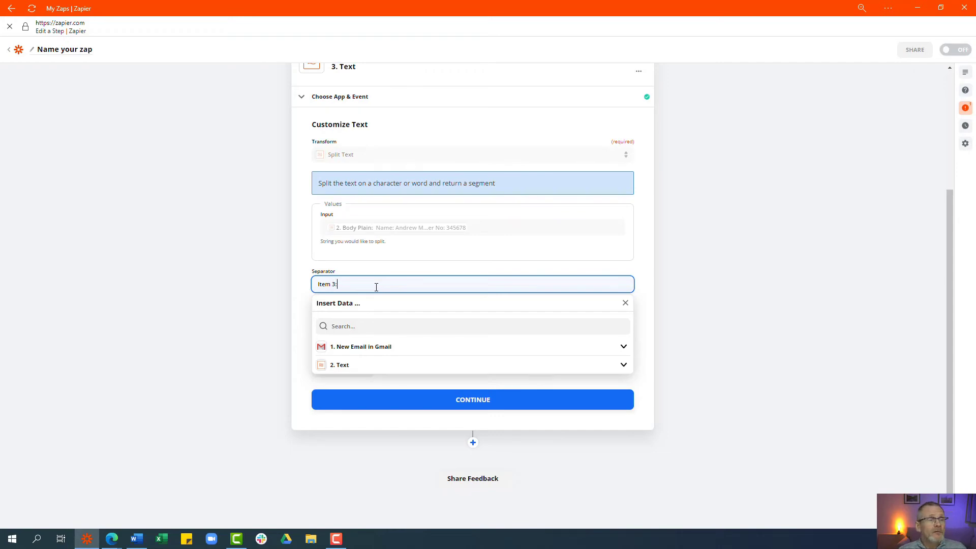
pyautogui.click(301, 270)
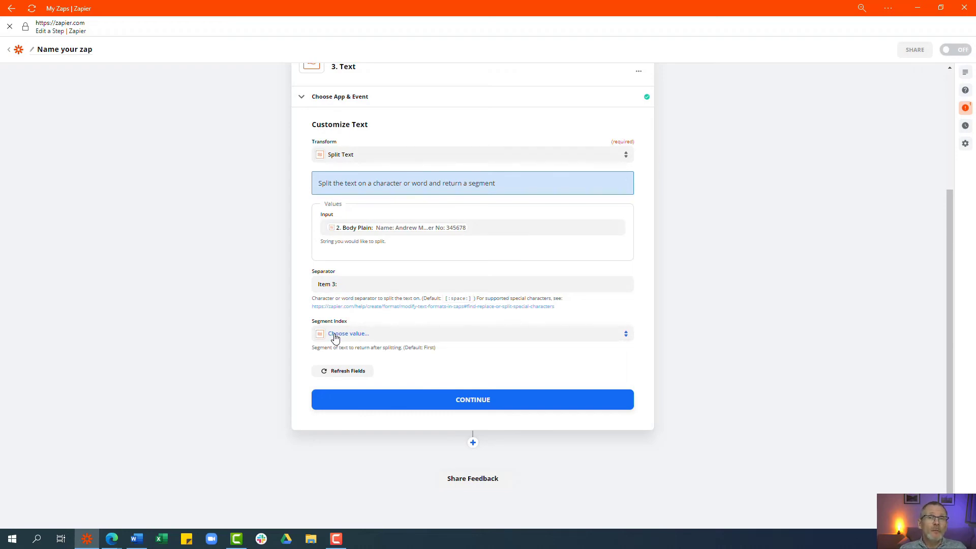
pyautogui.click(335, 336)
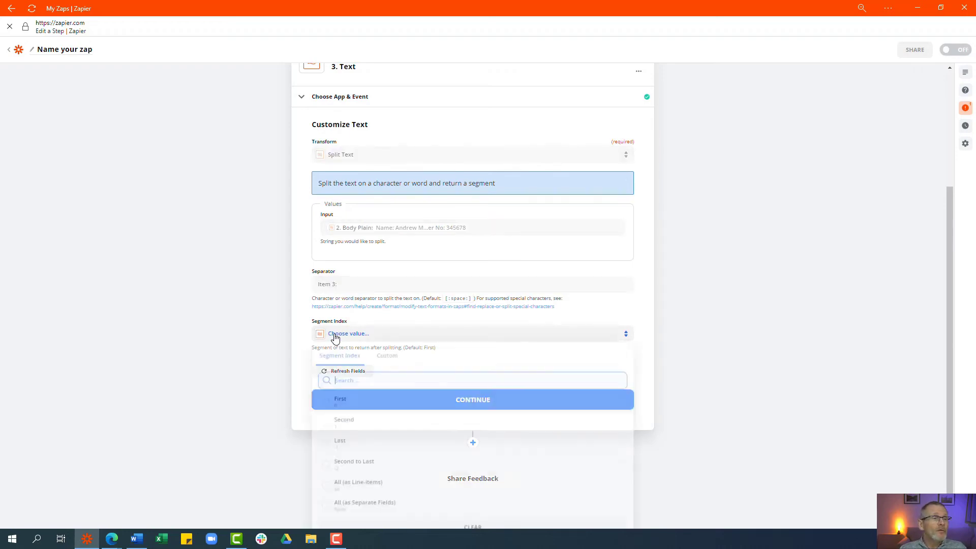
pyautogui.click(340, 402)
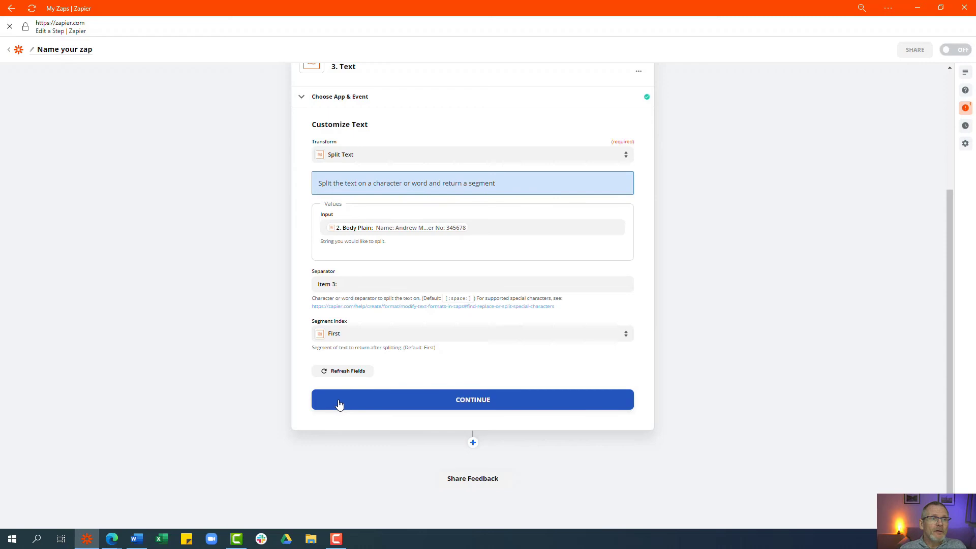
pyautogui.click(462, 399)
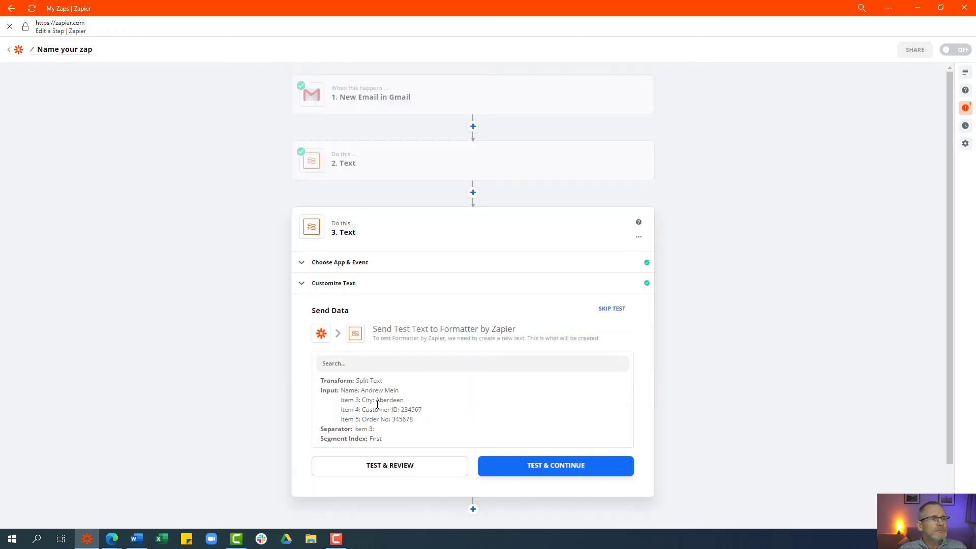
pyautogui.click(390, 400)
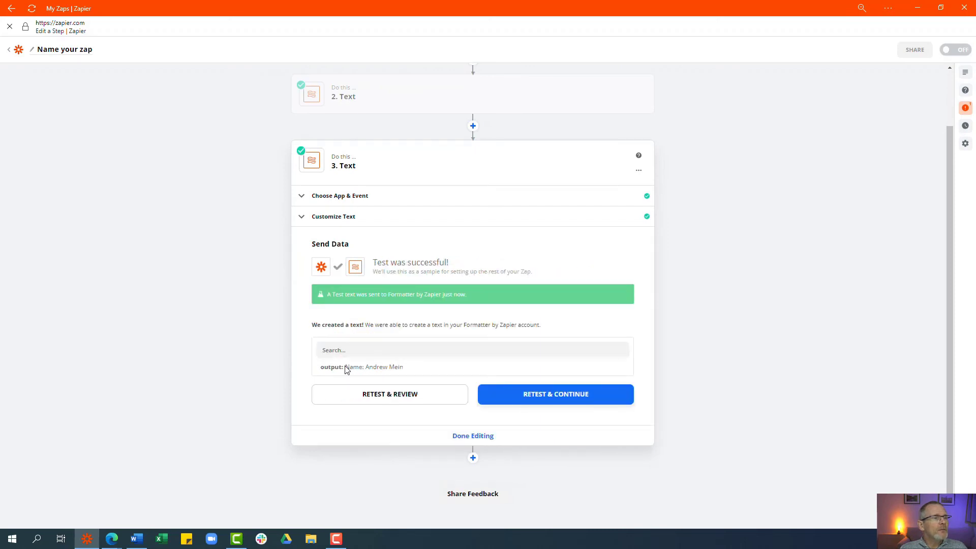
pyautogui.moveTo(346, 367); pyautogui.dragTo(401, 367)
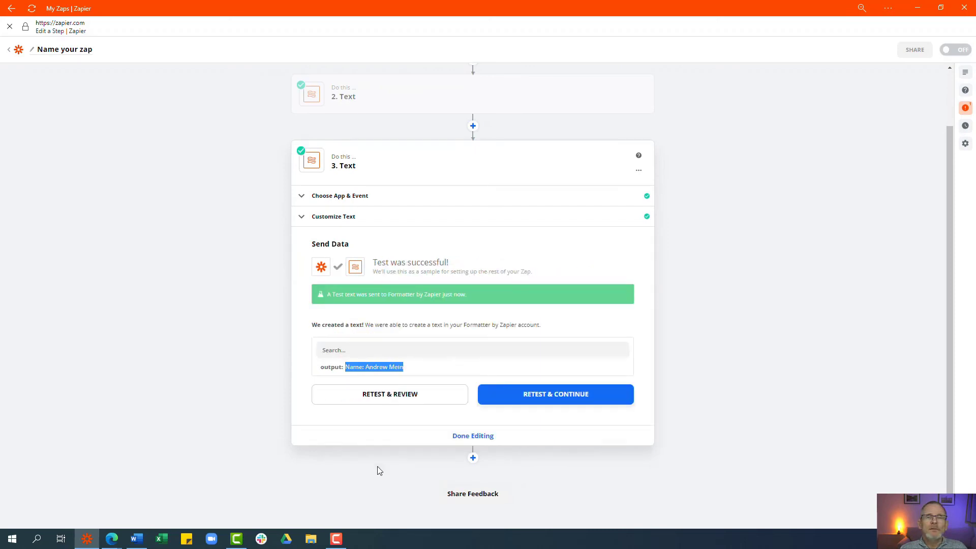